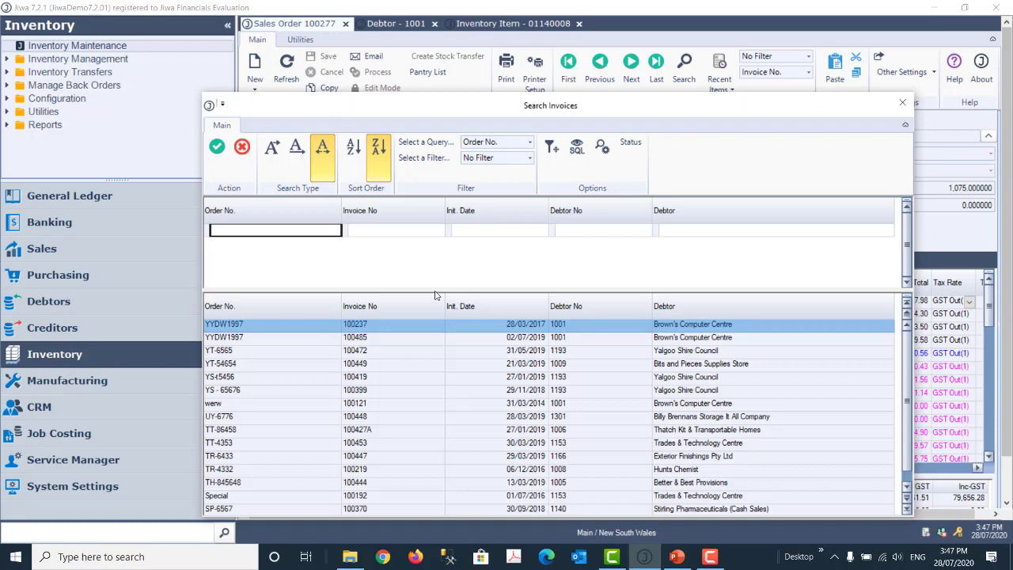
# Step: Raise the filter/results splitter, then ease it down so 18 of 511 invoices show
pyautogui.moveTo(434, 291); pyautogui.dragTo(456, 245)
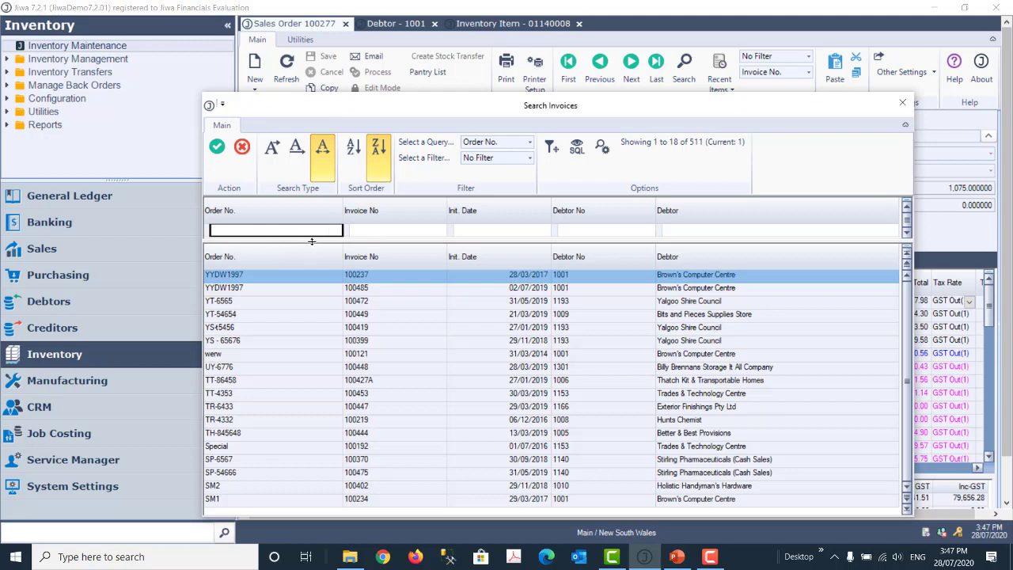
pyautogui.moveTo(312, 241); pyautogui.dragTo(304, 269)
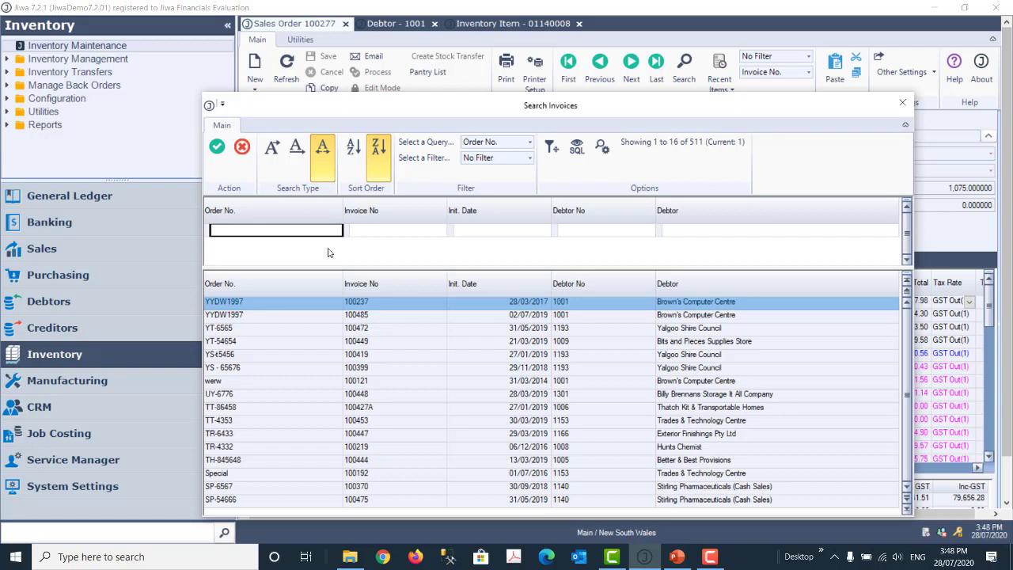
# Step: Filter invoices by order number %Y, debtor 'br' and invoice number 485
pyautogui.write('%Y')
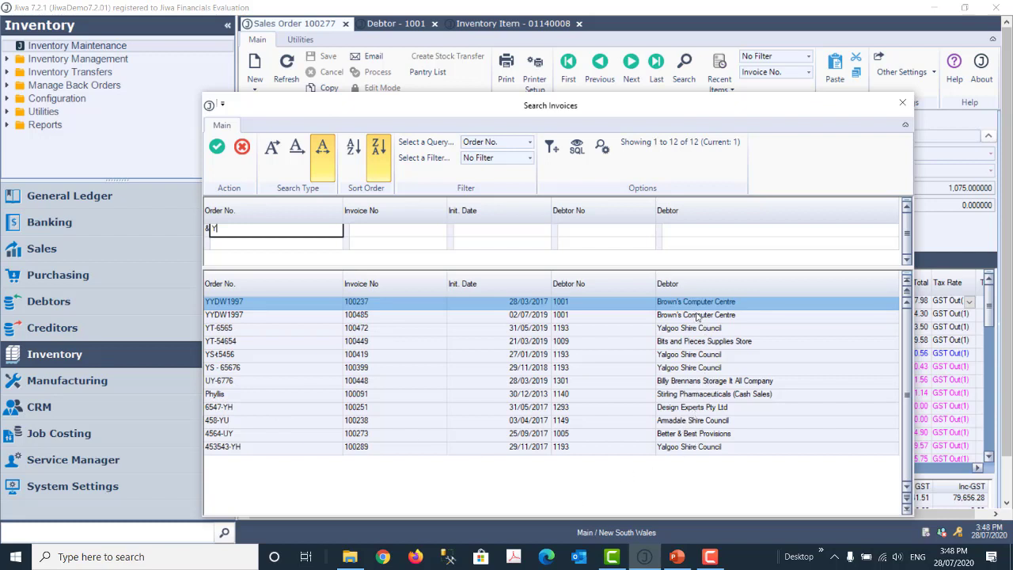
pyautogui.click(679, 242)
pyautogui.write('brown')
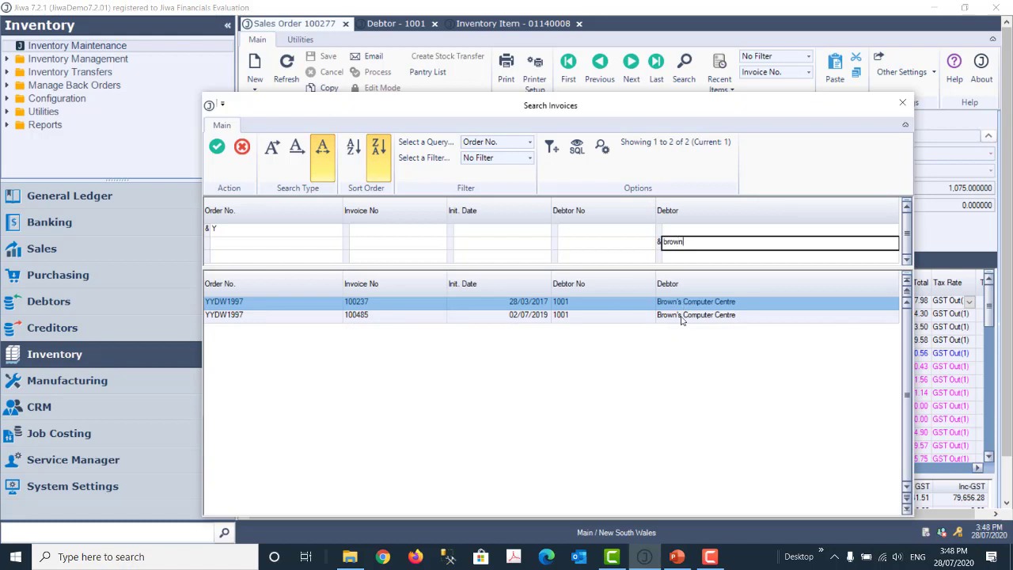
pyautogui.click(391, 256)
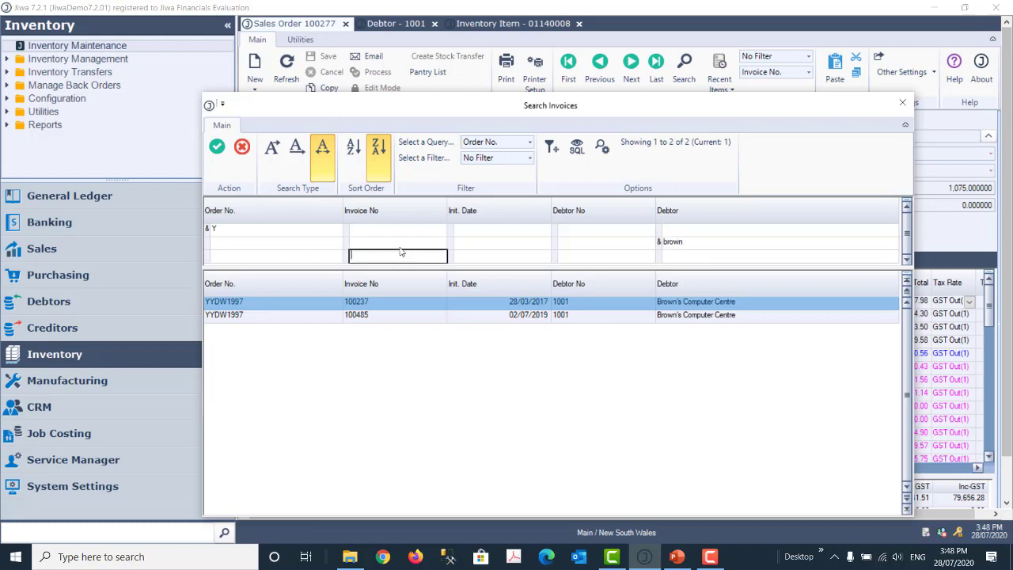
pyautogui.write('485')
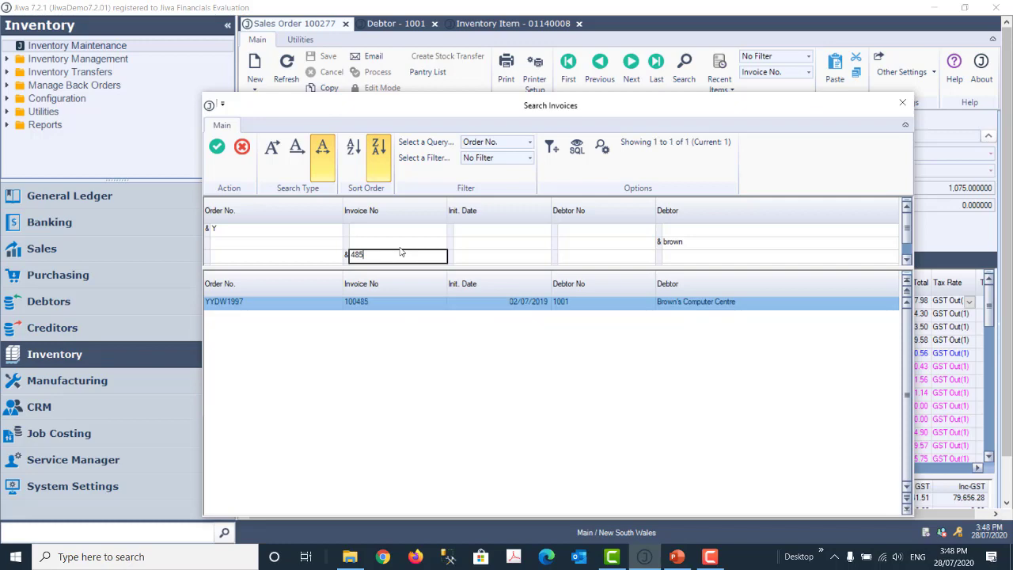
# Step: Load sales order 100485 from the search results and bring Search Invoices back up
pyautogui.click(217, 147)
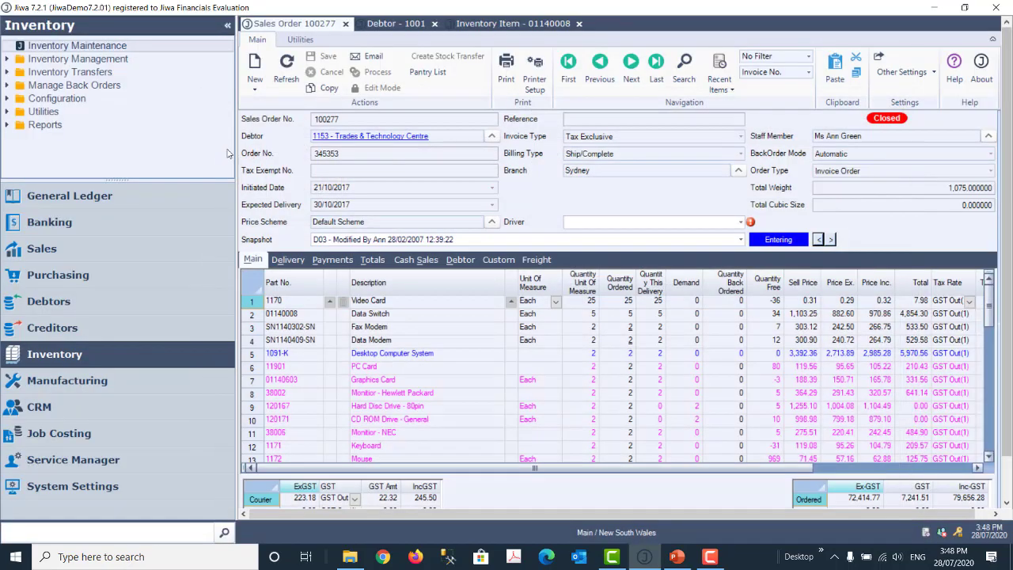
pyautogui.click(686, 65)
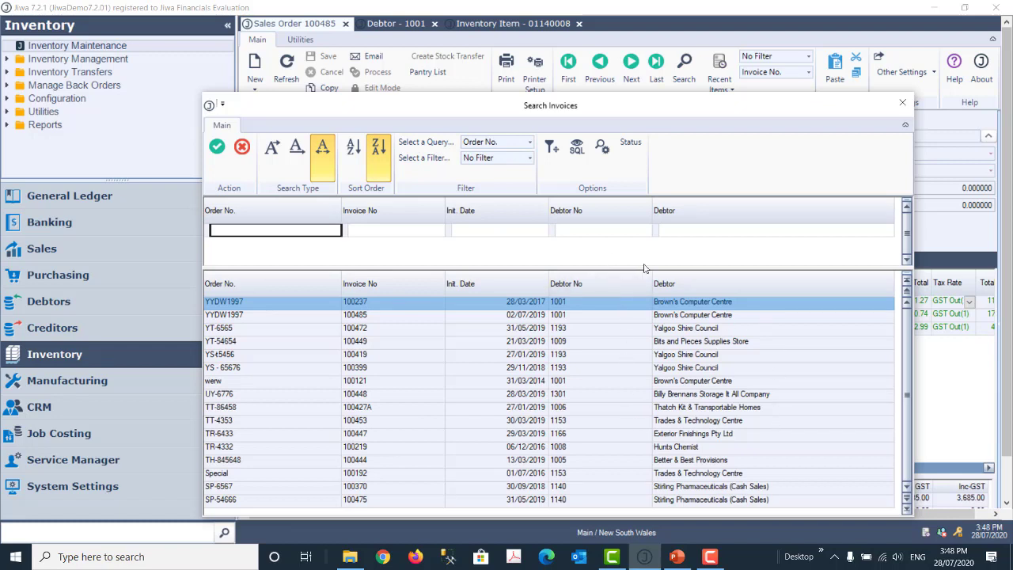
# Step: Set the search query to Debtor after briefly trying Invoice No, and focus the Debtor filter
pyautogui.click(530, 142)
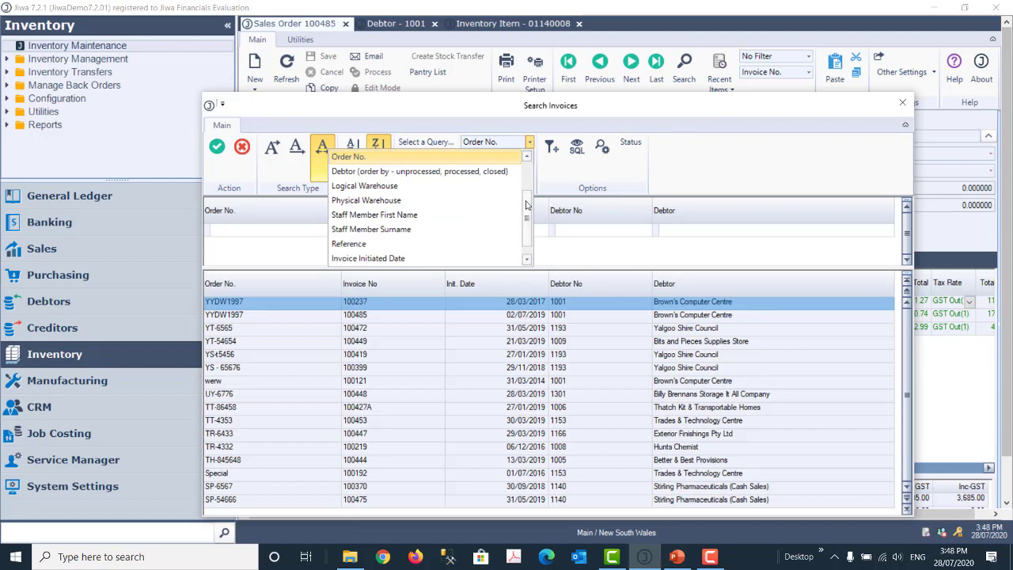
pyautogui.scroll(2, 533, 168)
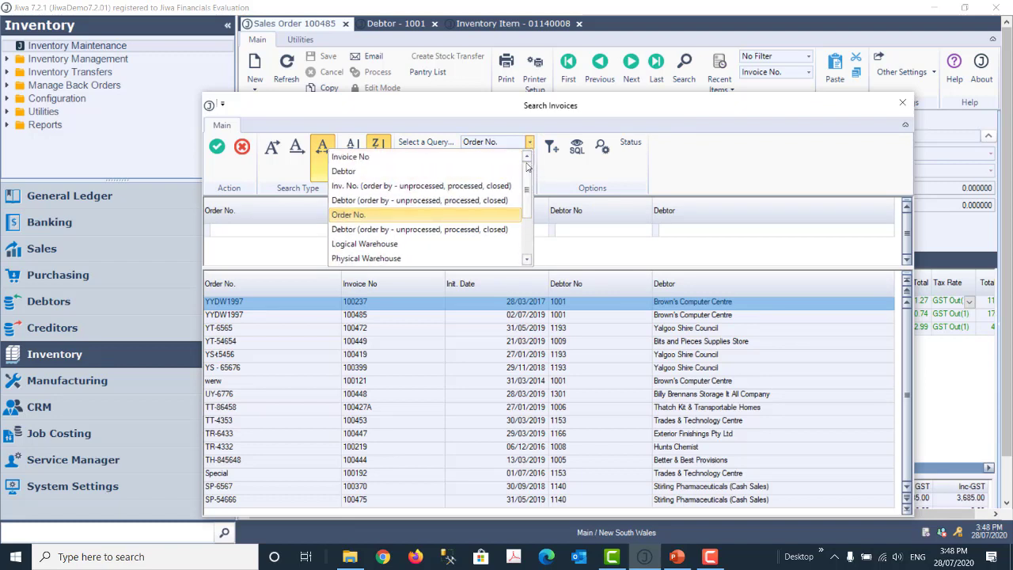
pyautogui.click(359, 173)
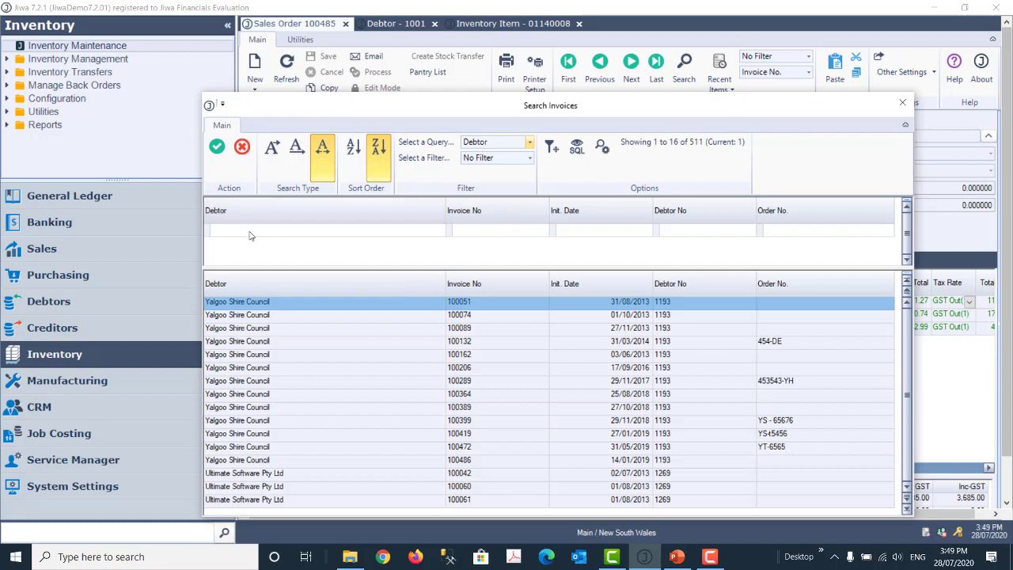
pyautogui.click(529, 144)
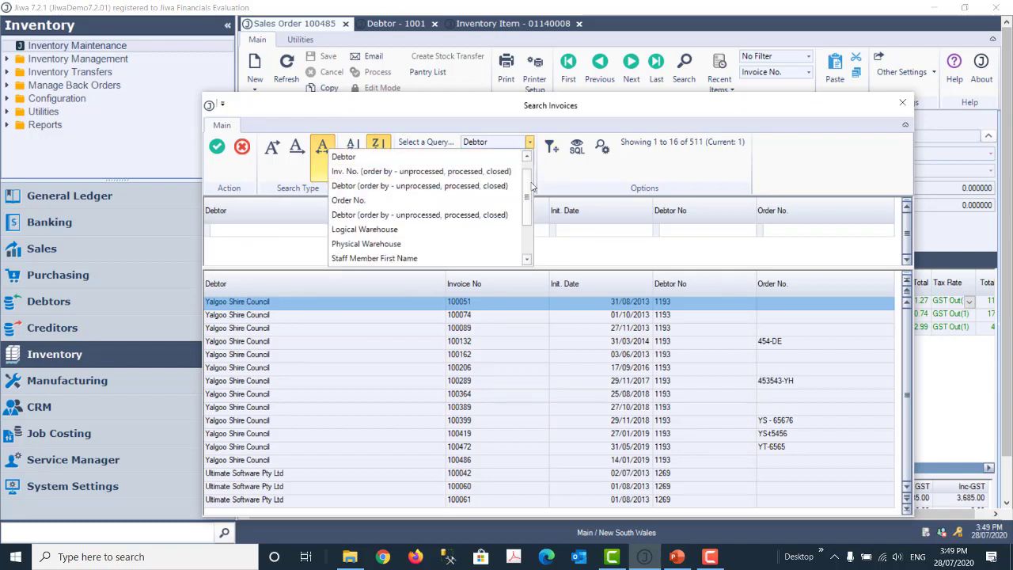
pyautogui.moveTo(530, 183); pyautogui.dragTo(536, 168)
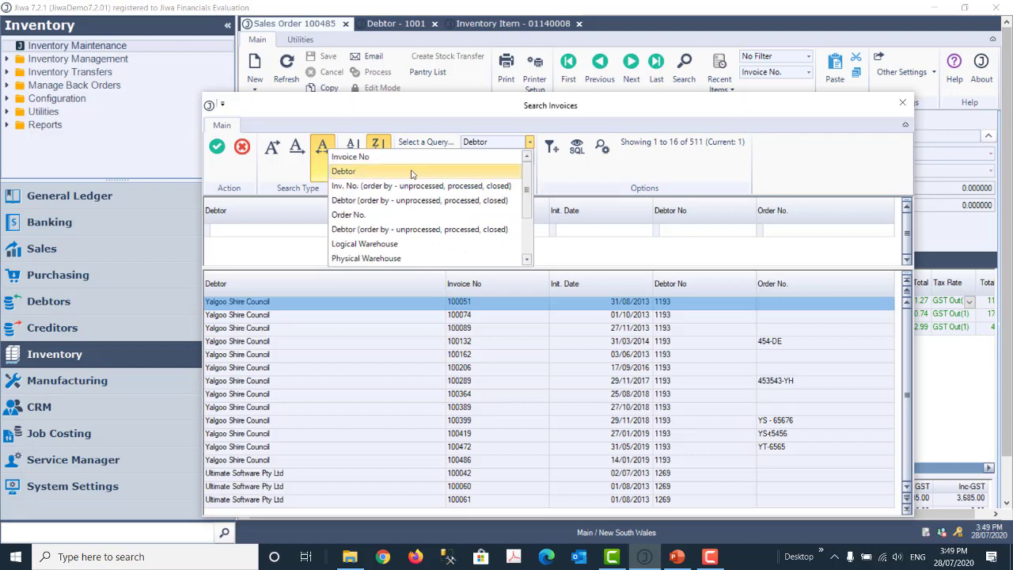
pyautogui.click(409, 161)
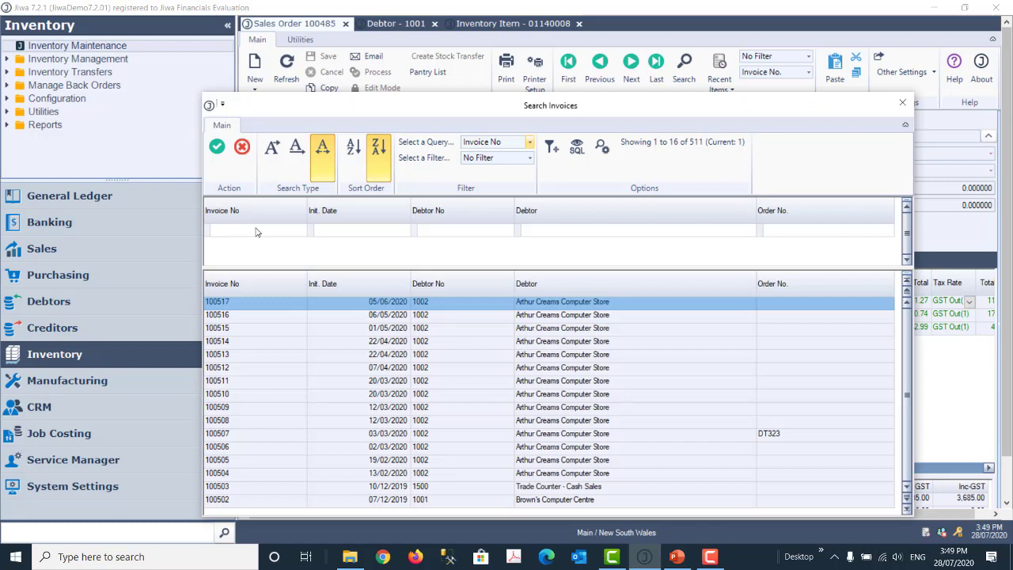
pyautogui.click(530, 144)
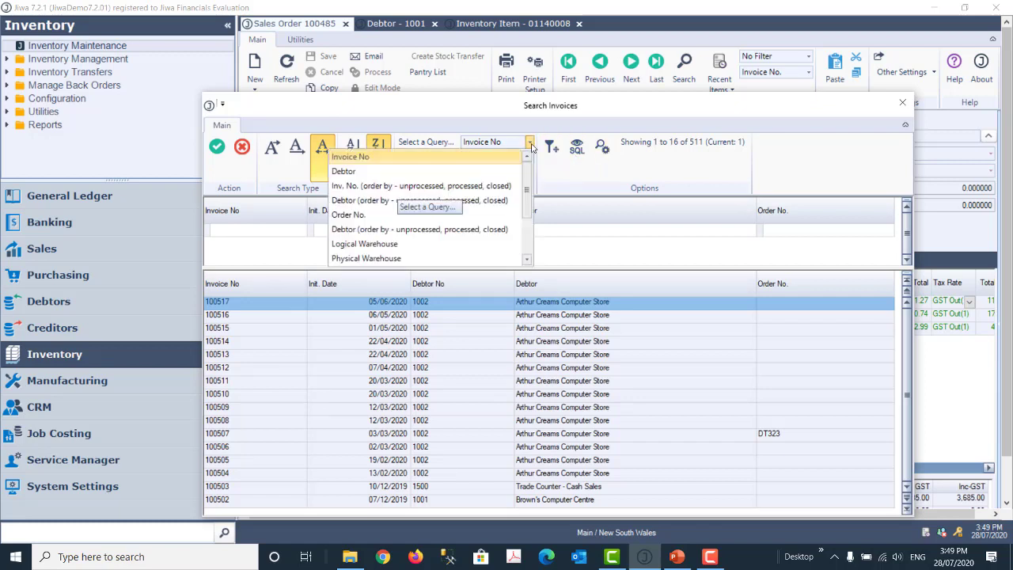
pyautogui.click(450, 174)
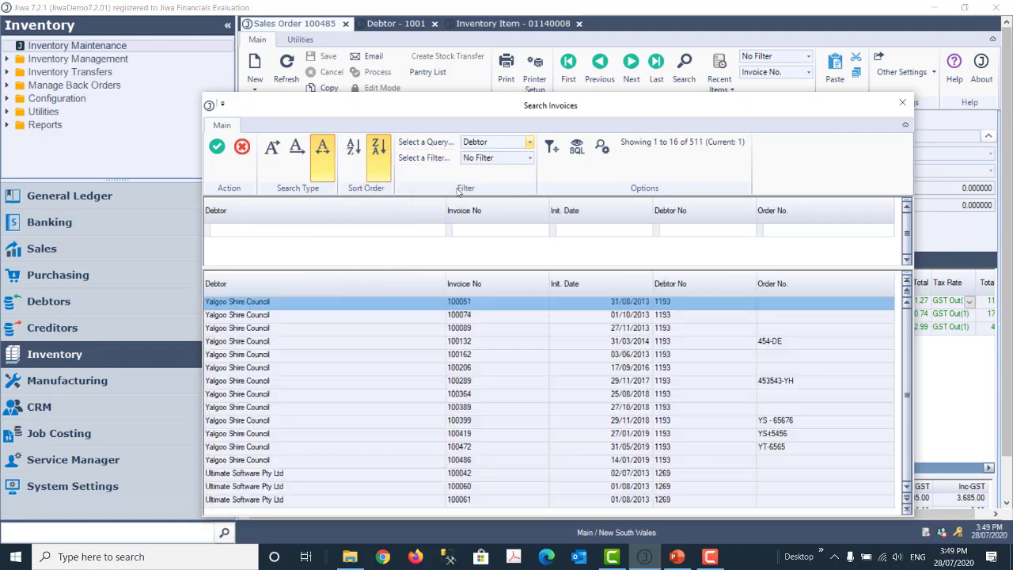
pyautogui.click(288, 229)
# Step: Enter brown in the Debtor filter and use the first search type, giving 339 invoices
pyautogui.write('ab')
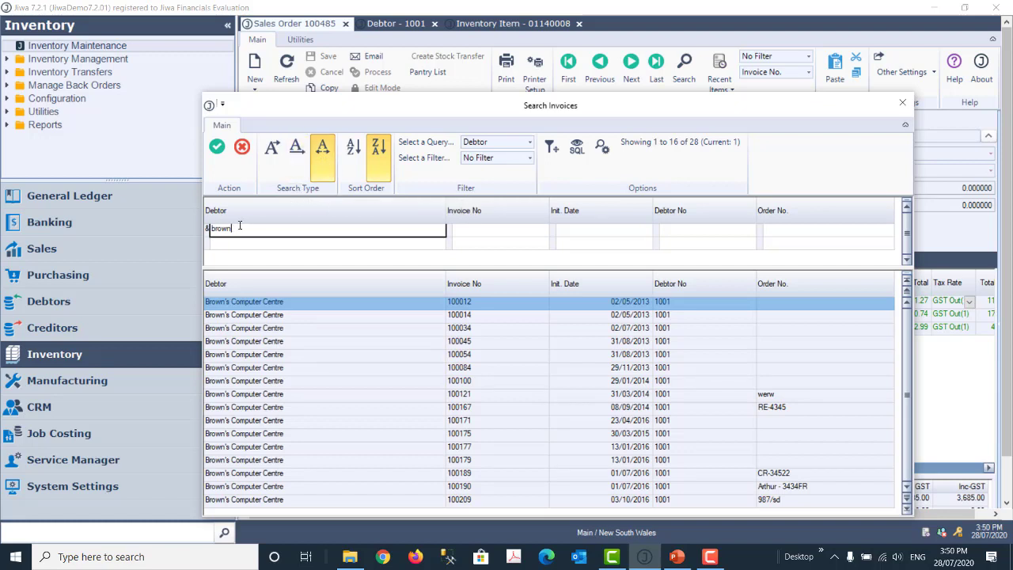
pyautogui.click(273, 158)
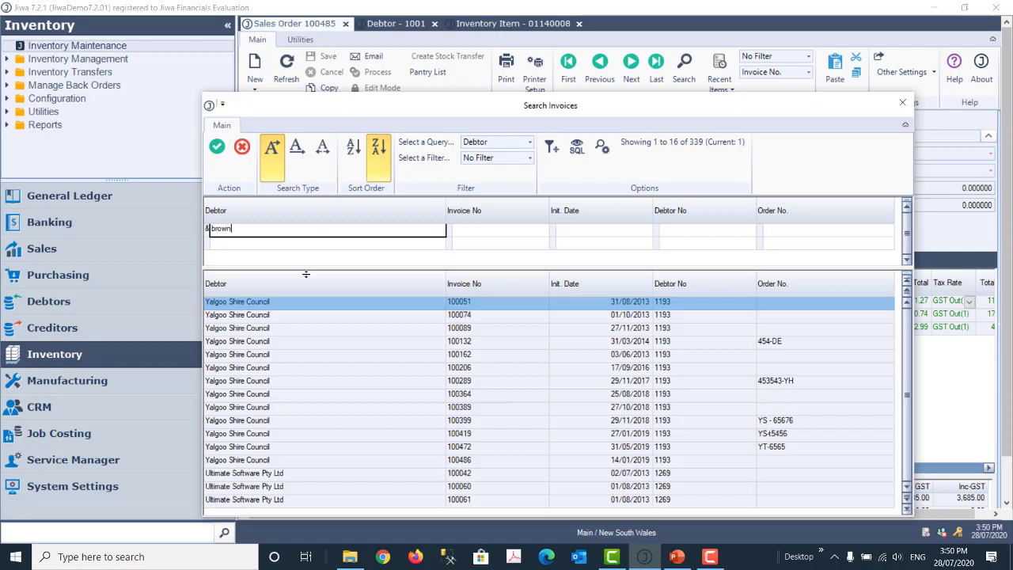
# Step: Sort the debtor results ascending and step down through the matching invoices
pyautogui.click(354, 153)
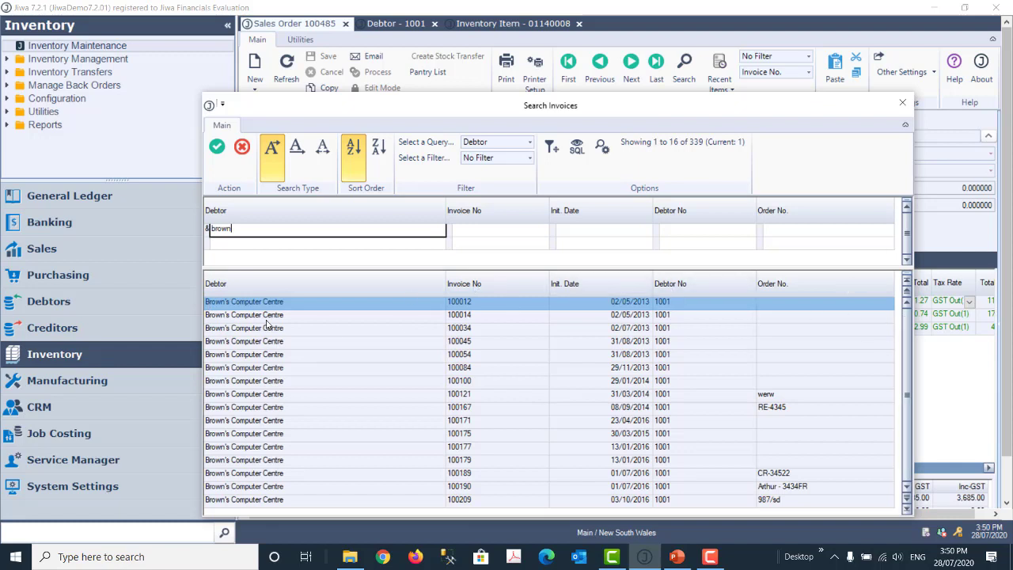
pyautogui.scroll(-3, 269, 341)
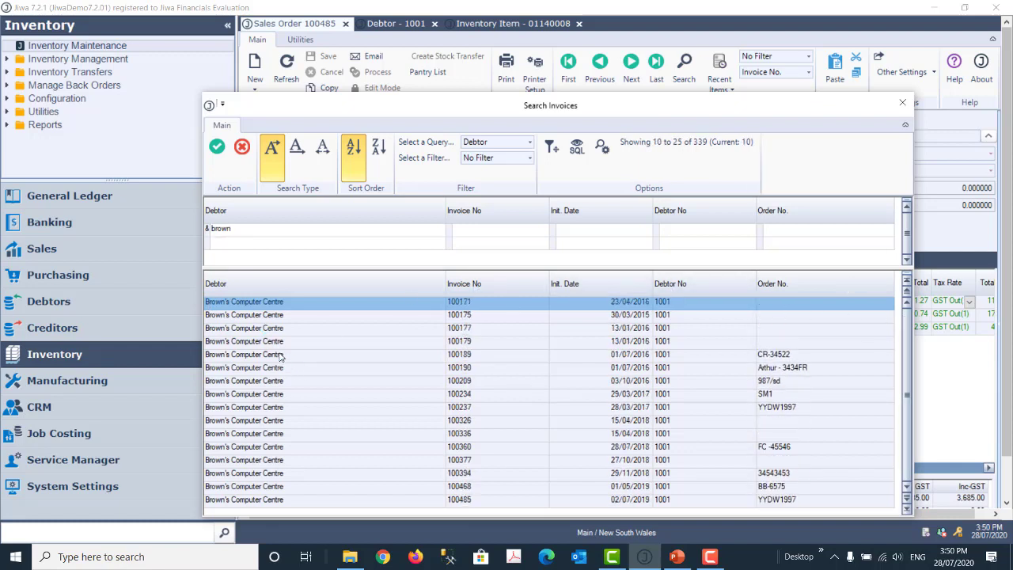
pyautogui.press('Down')
pyautogui.press('Down')
pyautogui.press('Down')
pyautogui.press('Down')
pyautogui.press('Down')
pyautogui.press('Down')
pyautogui.press('Down')
pyautogui.press('Down')
pyautogui.press('Down')
pyautogui.press('Down')
pyautogui.press('Down')
pyautogui.press('Down')
pyautogui.press('Down')
pyautogui.press('Down')
pyautogui.press('Down')
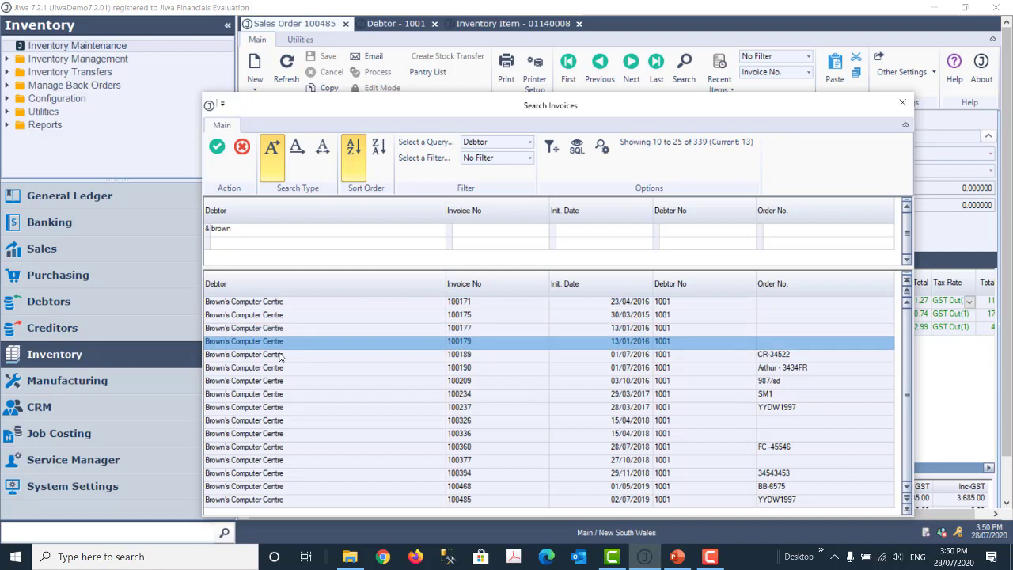
pyautogui.press('Down')
pyautogui.press('Down')
pyautogui.press('Down')
pyautogui.press('Down')
pyautogui.press('Down')
pyautogui.press('Down')
pyautogui.press('Down')
pyautogui.press('Down')
pyautogui.press('Down')
pyautogui.press('Down')
pyautogui.press('Down')
pyautogui.press('Down')
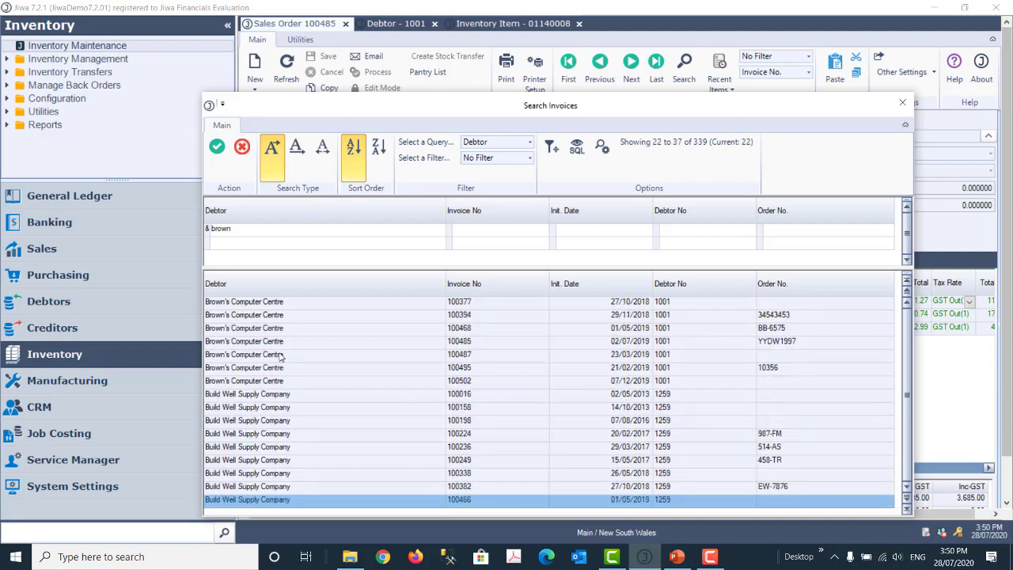
# Step: Cycle search types, ending on contains, so 28 Brown's Computer Centre invoices match
pyautogui.click(298, 151)
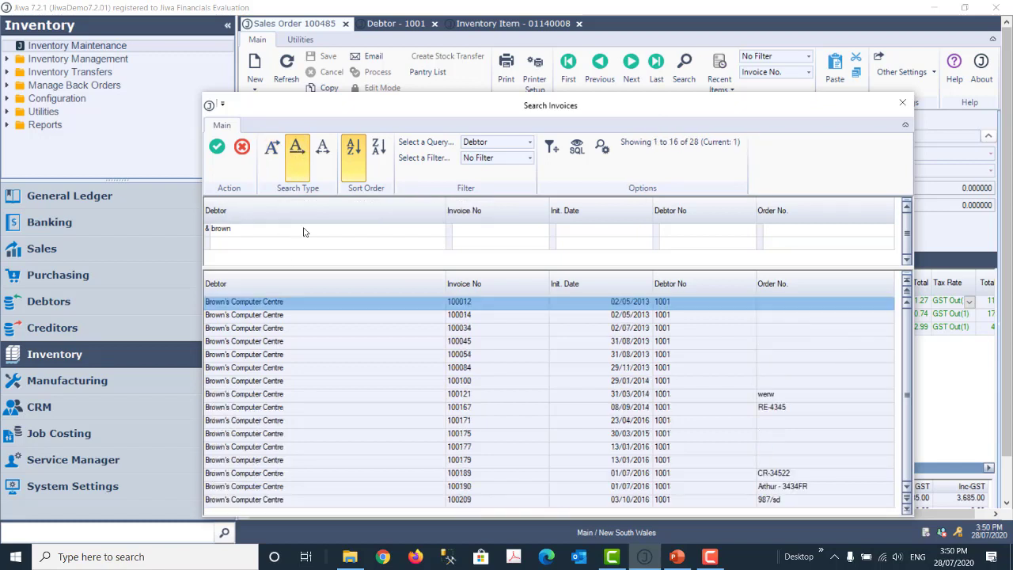
pyautogui.press('Down')
pyautogui.press('Down')
pyautogui.press('Down')
pyautogui.press('Down')
pyautogui.press('Down')
pyautogui.press('Down')
pyautogui.press('Down')
pyautogui.press('Down')
pyautogui.press('Down')
pyautogui.press('Down')
pyautogui.press('Down')
pyautogui.press('Down')
pyautogui.press('Down')
pyautogui.press('Down')
pyautogui.press('Down')
pyautogui.press('Down')
pyautogui.press('Down')
pyautogui.press('Down')
pyautogui.press('Down')
pyautogui.press('Down')
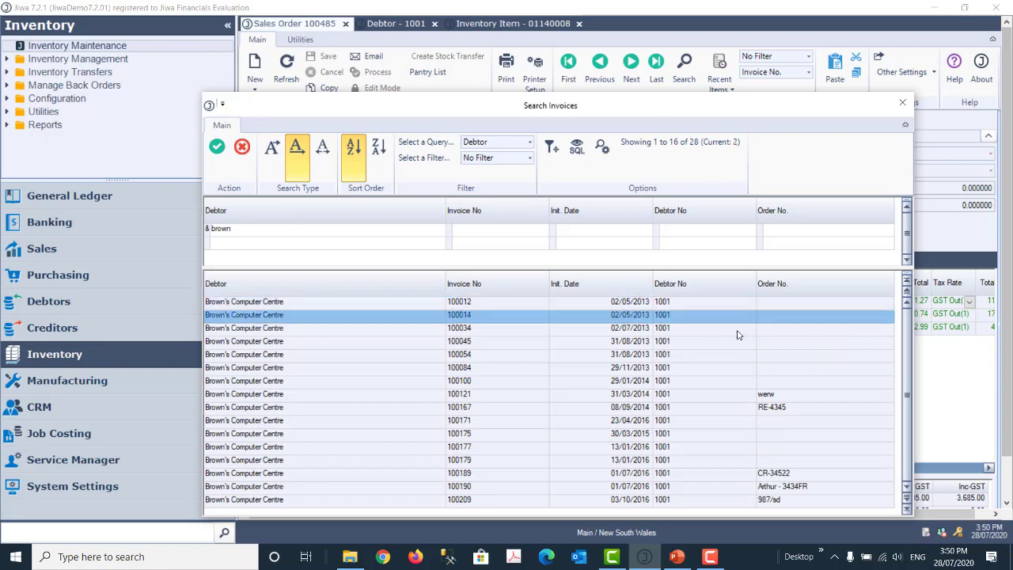
pyautogui.press('Down')
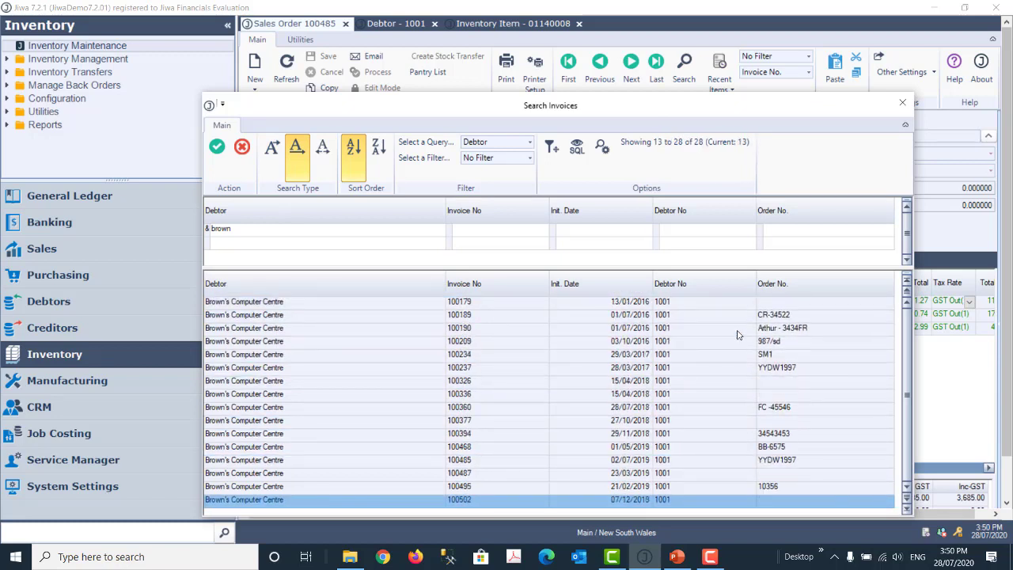
pyautogui.press('Up')
pyautogui.press('Up')
pyautogui.press('Up')
pyautogui.press('Up')
pyautogui.press('Up')
pyautogui.press('Up')
pyautogui.press('Up')
pyautogui.press('Up')
pyautogui.press('Up')
pyautogui.press('Up')
pyautogui.press('Up')
pyautogui.press('Up')
pyautogui.press('Up')
pyautogui.press('Up')
pyautogui.press('Up')
pyautogui.press('Up')
pyautogui.press('Up')
pyautogui.press('Up')
pyautogui.press('Up')
pyautogui.press('Up')
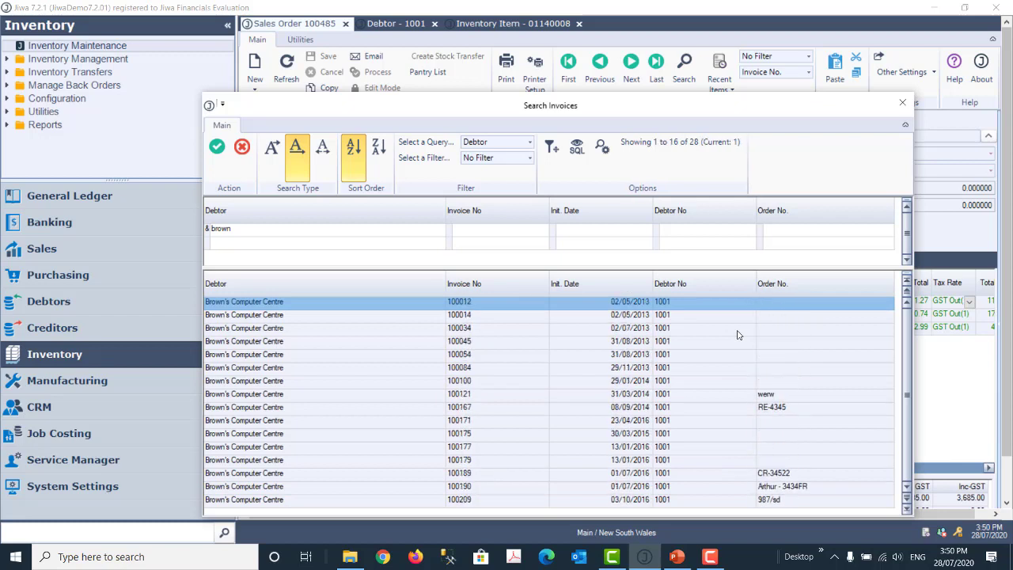
pyautogui.click(324, 159)
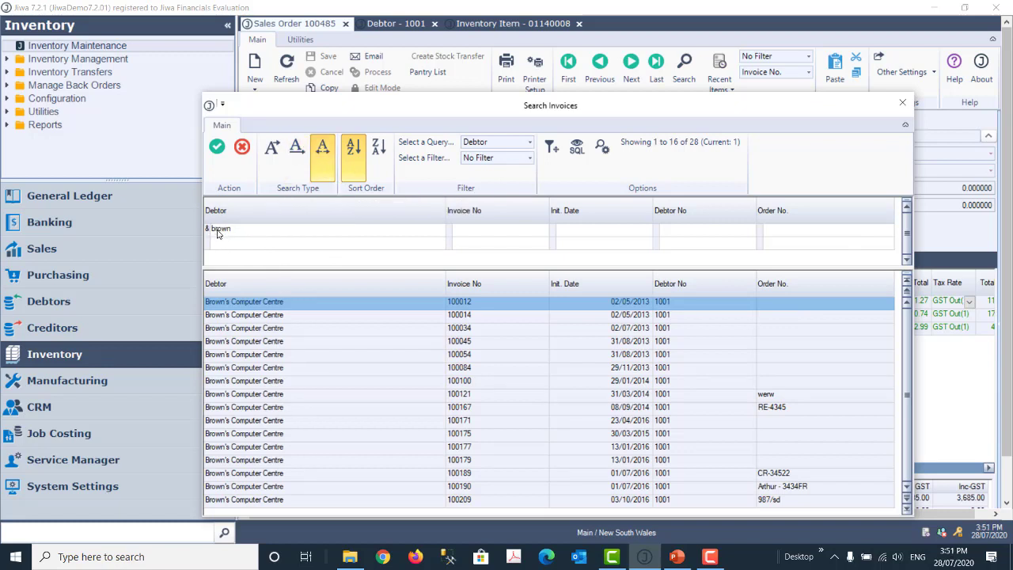
pyautogui.click(303, 152)
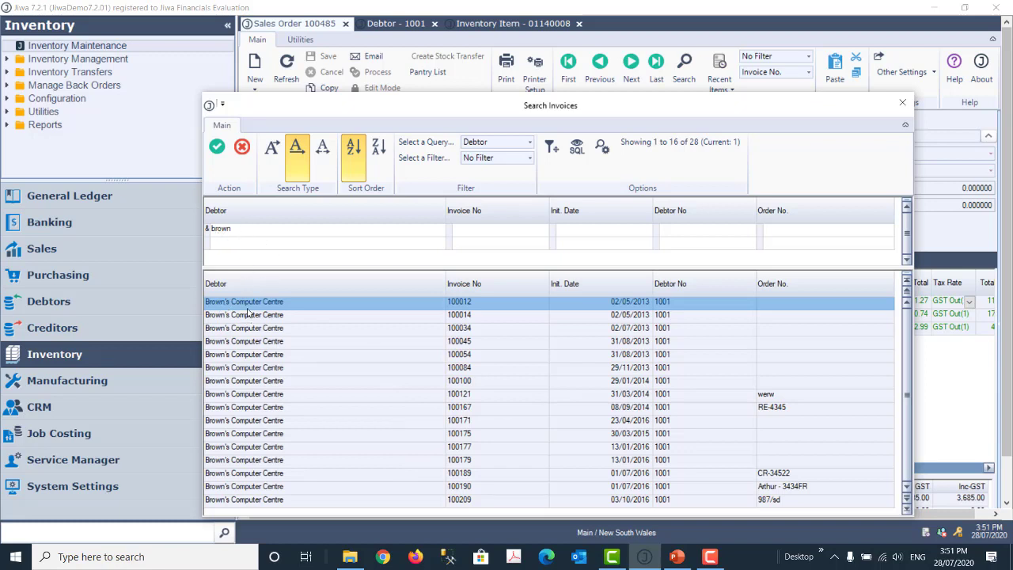
pyautogui.click(322, 155)
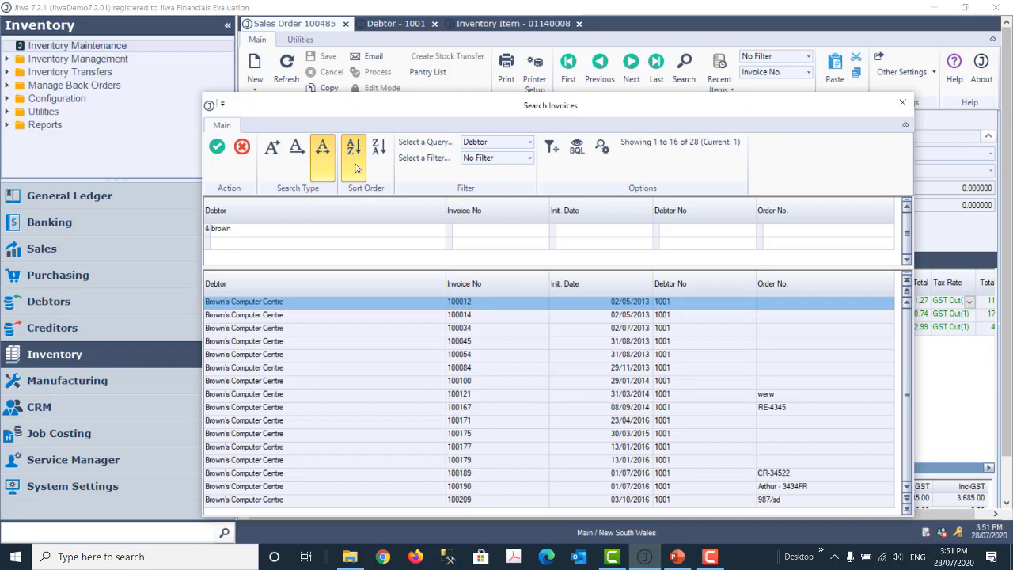
# Step: Inspect the search's SQL, highlighting the LIKE '%brown%' condition, then close Search Invoices
pyautogui.click(577, 152)
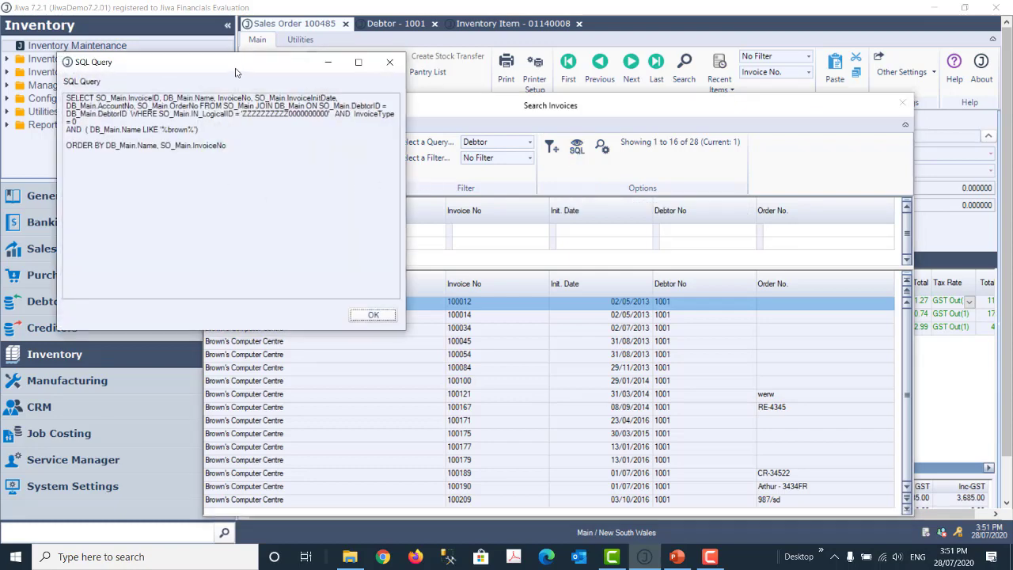
pyautogui.moveTo(248, 69); pyautogui.dragTo(624, 145)
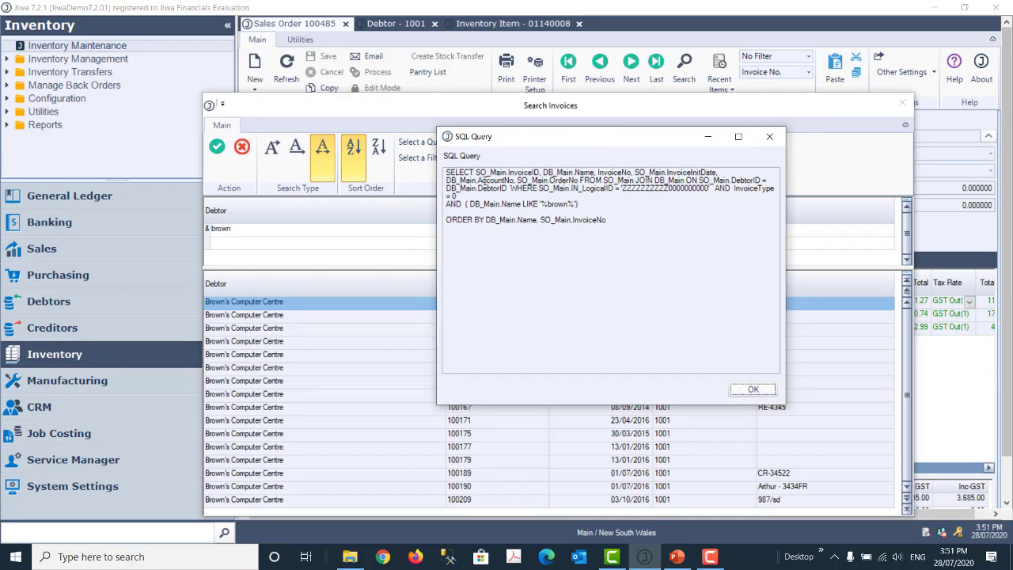
pyautogui.click(534, 200)
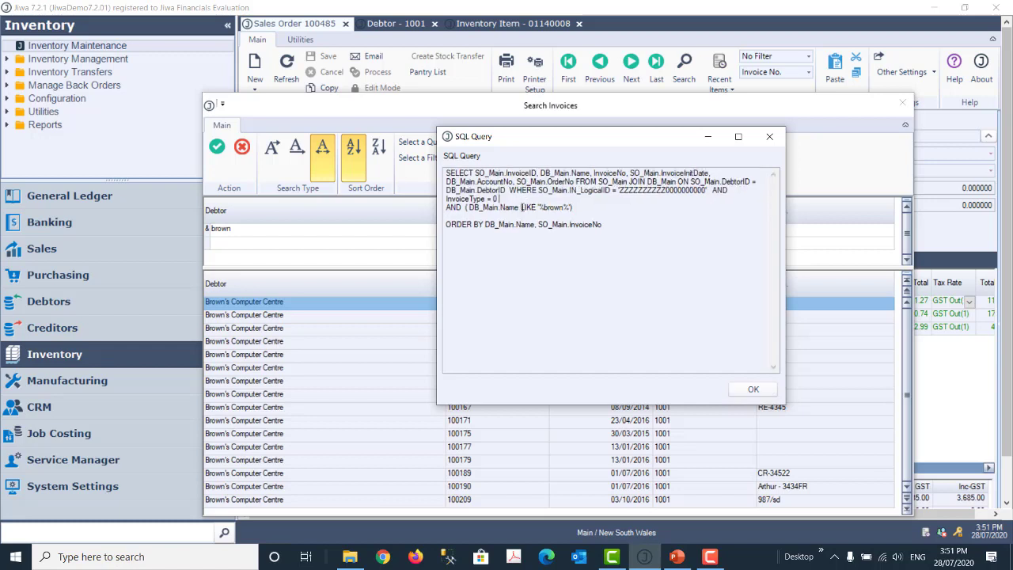
pyautogui.moveTo(522, 207); pyautogui.dragTo(572, 207)
pyautogui.click(754, 389)
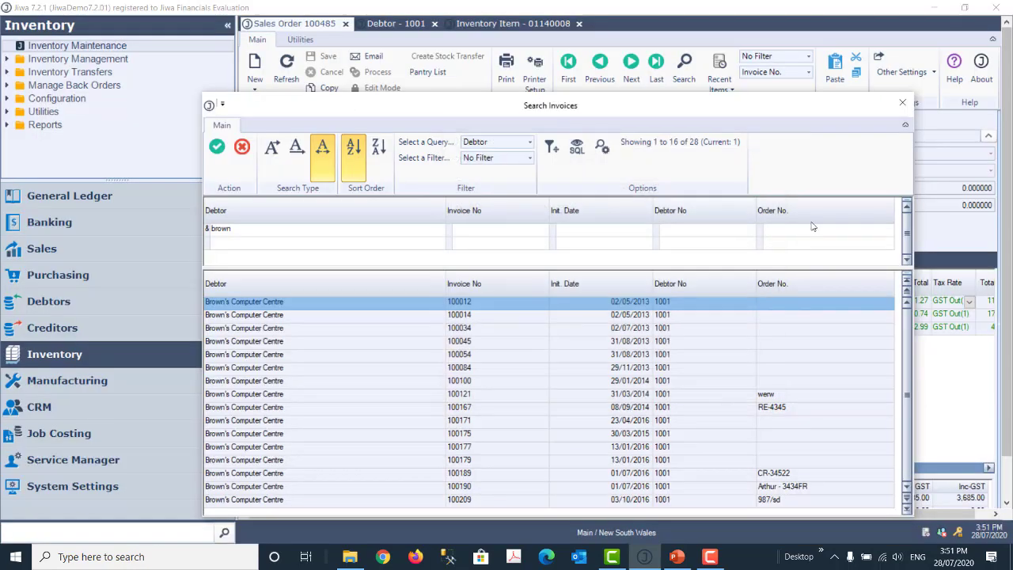
pyautogui.click(903, 104)
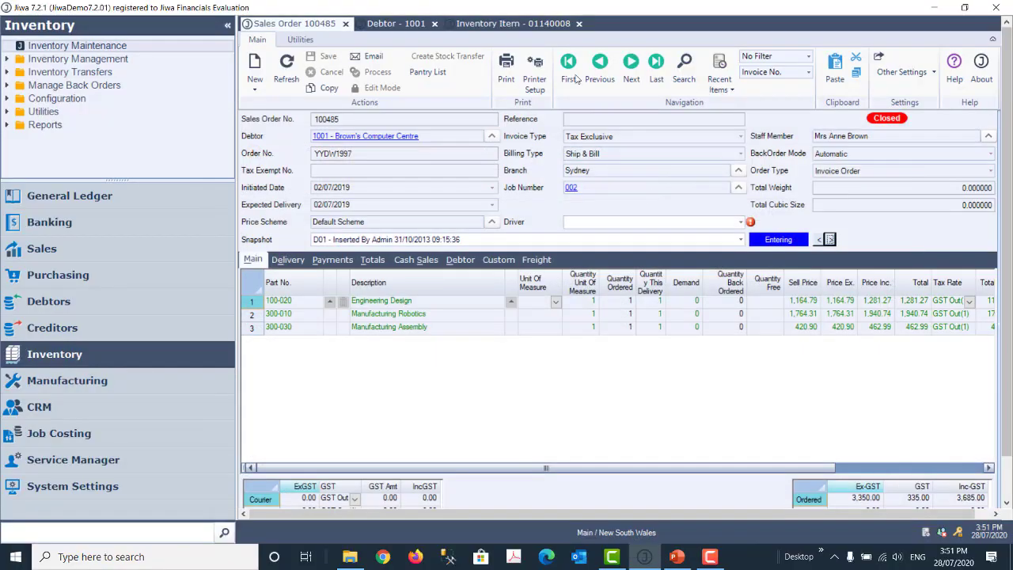
# Step: From the Milk inventory item, search inventory using the Part No. With S.O.H. query
pyautogui.click(503, 25)
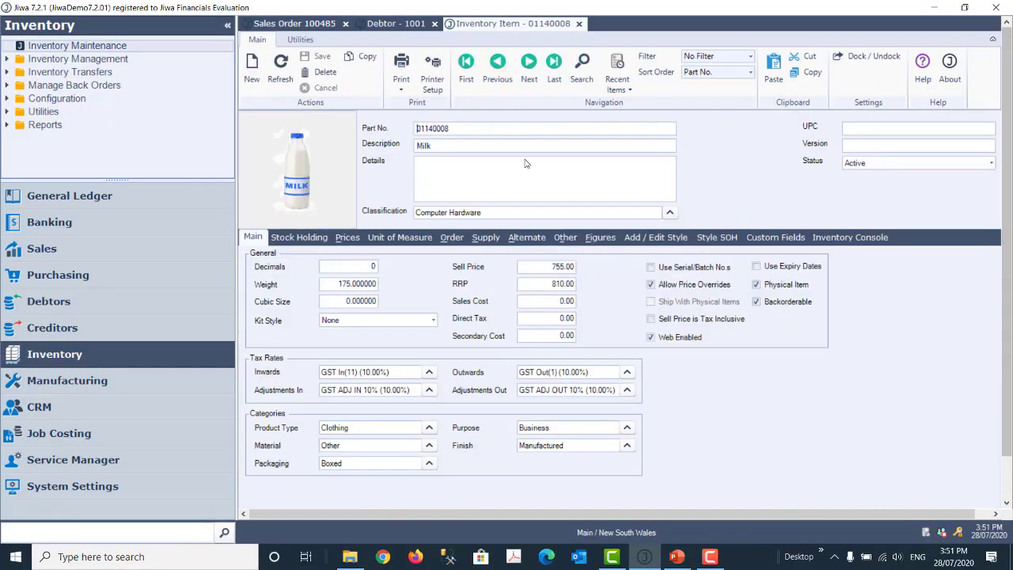
pyautogui.click(582, 71)
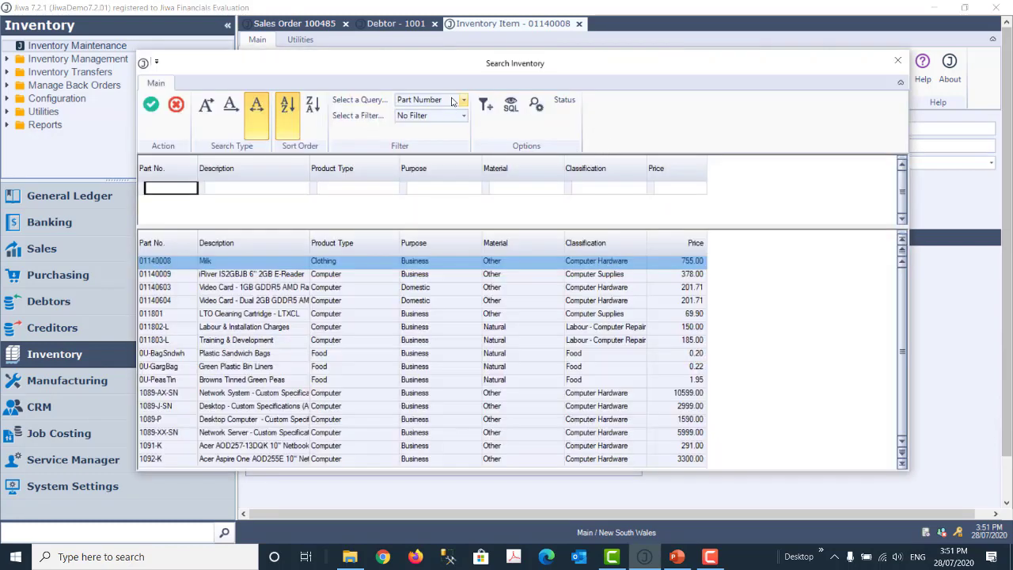
pyautogui.click(464, 102)
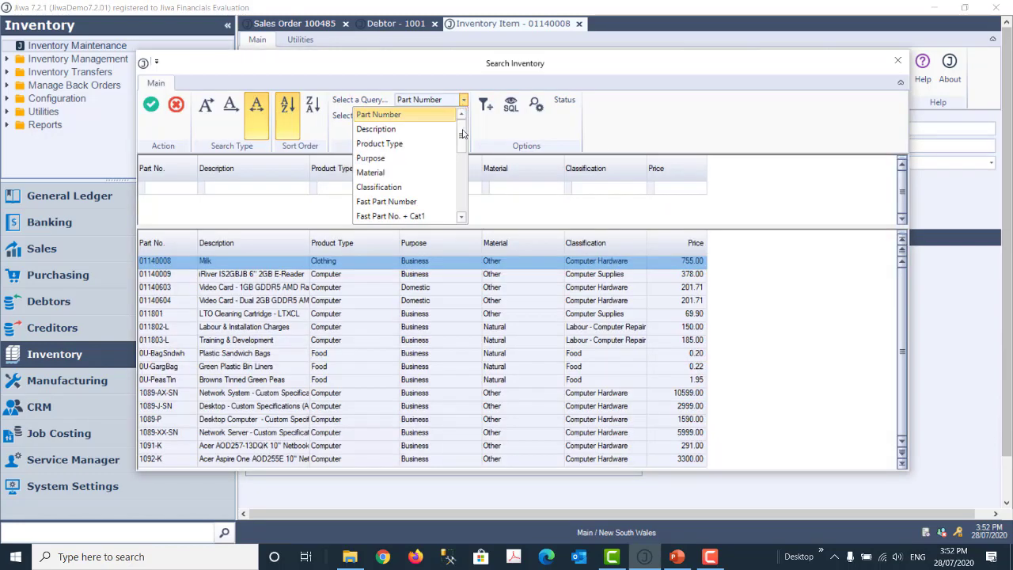
pyautogui.moveTo(465, 132)
pyautogui.mouseDown()
pyautogui.moveTo(463, 200)
pyautogui.moveTo(470, 125)
pyautogui.mouseUp()
pyautogui.moveTo(462, 131); pyautogui.dragTo(456, 190)
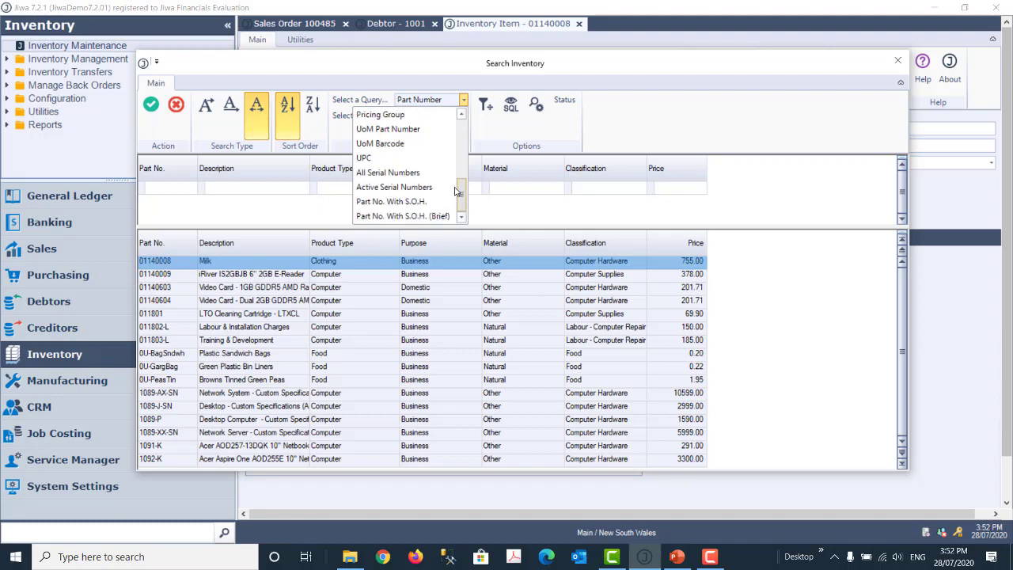
pyautogui.click(396, 202)
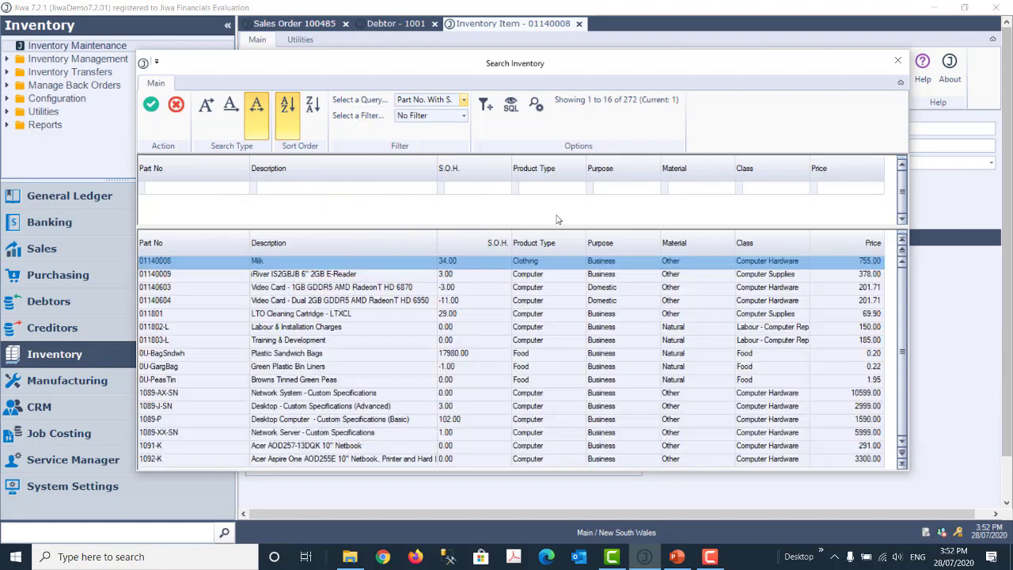
pyautogui.click(464, 103)
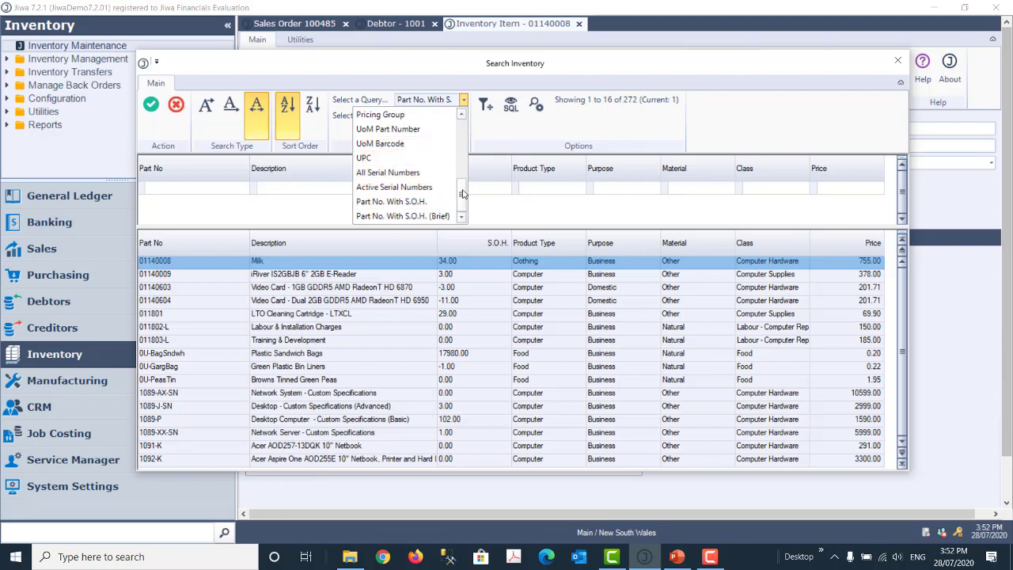
pyautogui.moveTo(464, 194); pyautogui.dragTo(475, 129)
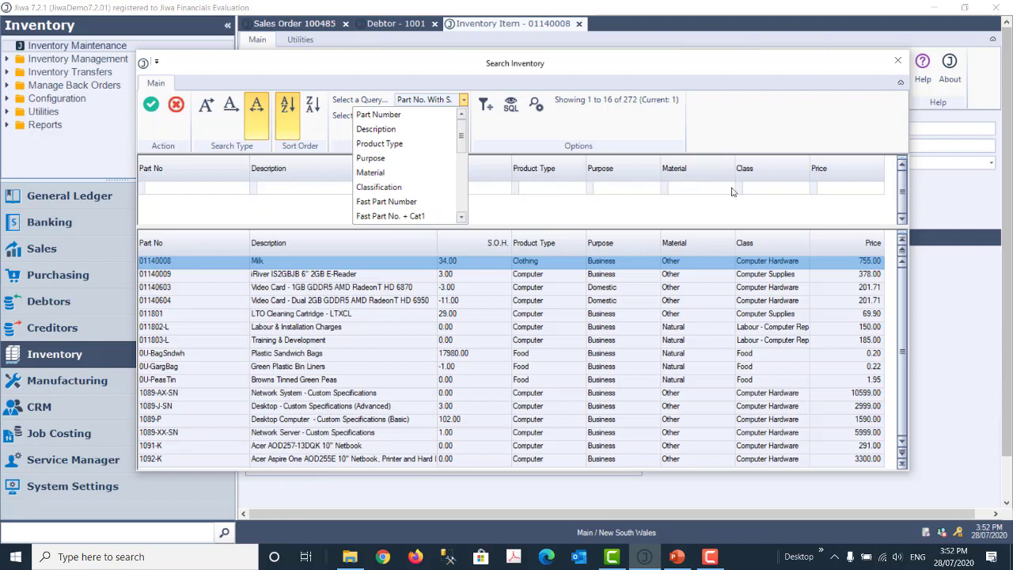
pyautogui.click(302, 187)
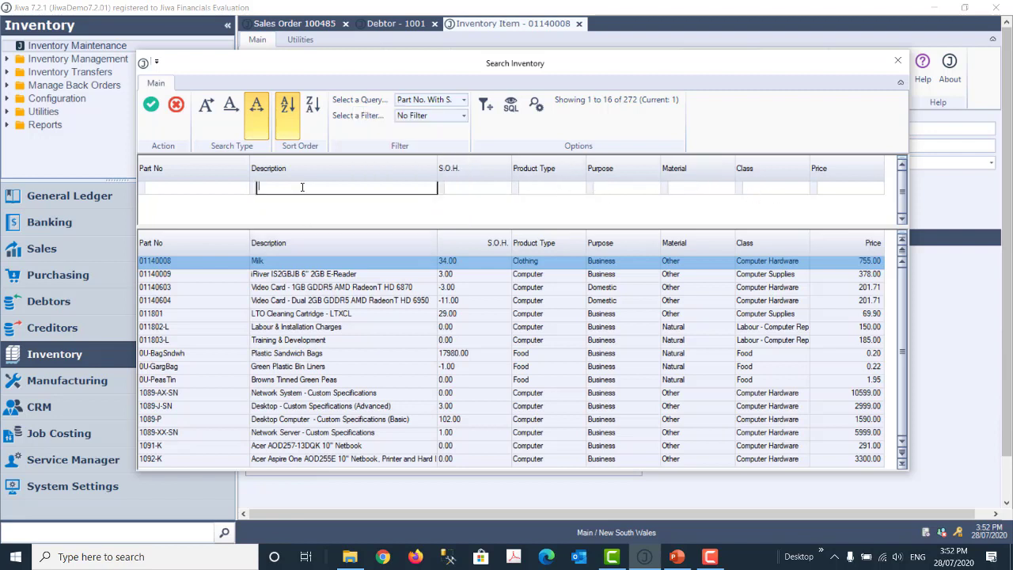
# Step: Filter inventory by part number 0118 and material 'ot', then open item 011801
pyautogui.click(200, 189)
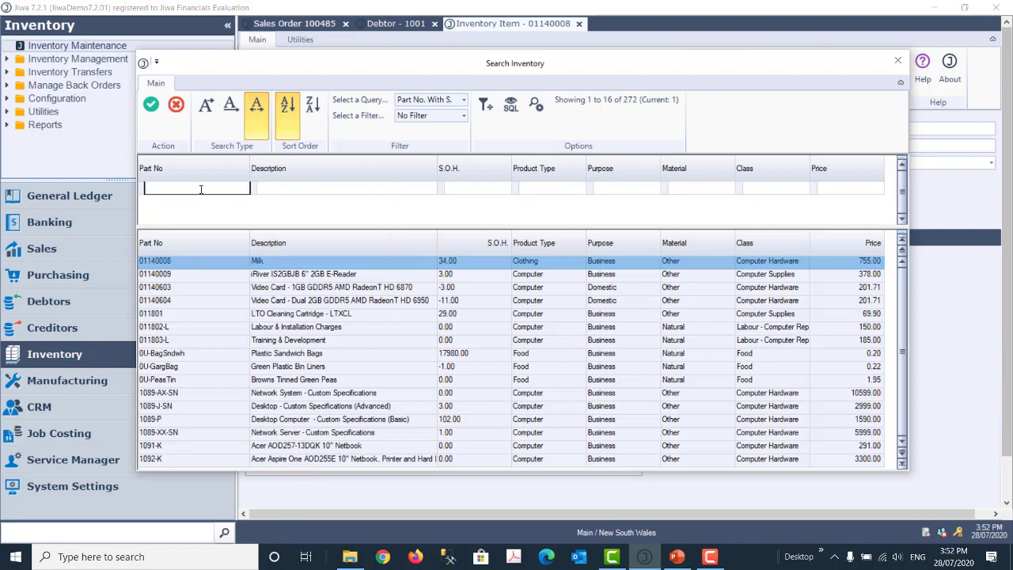
pyautogui.write('0118')
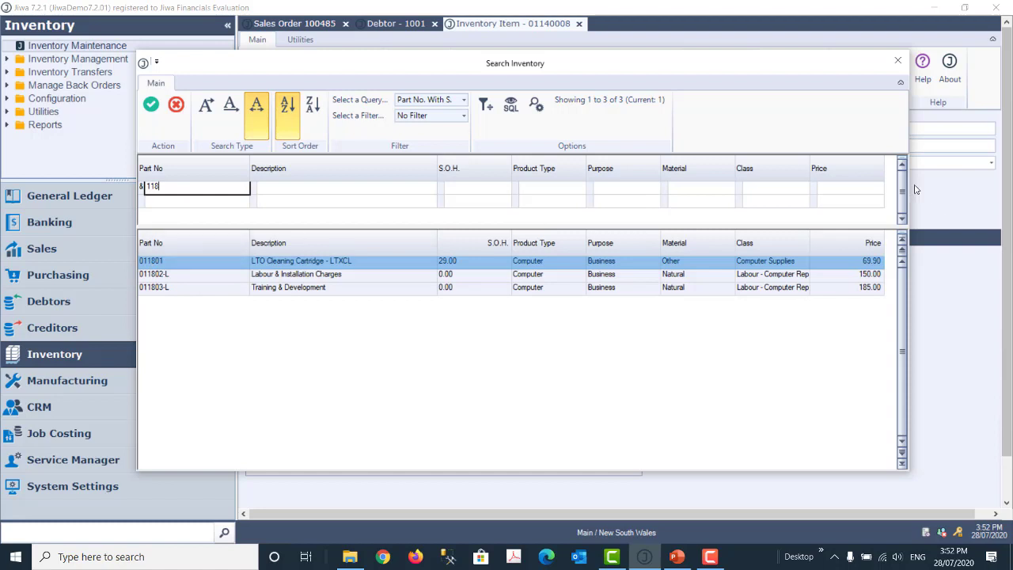
pyautogui.click(695, 200)
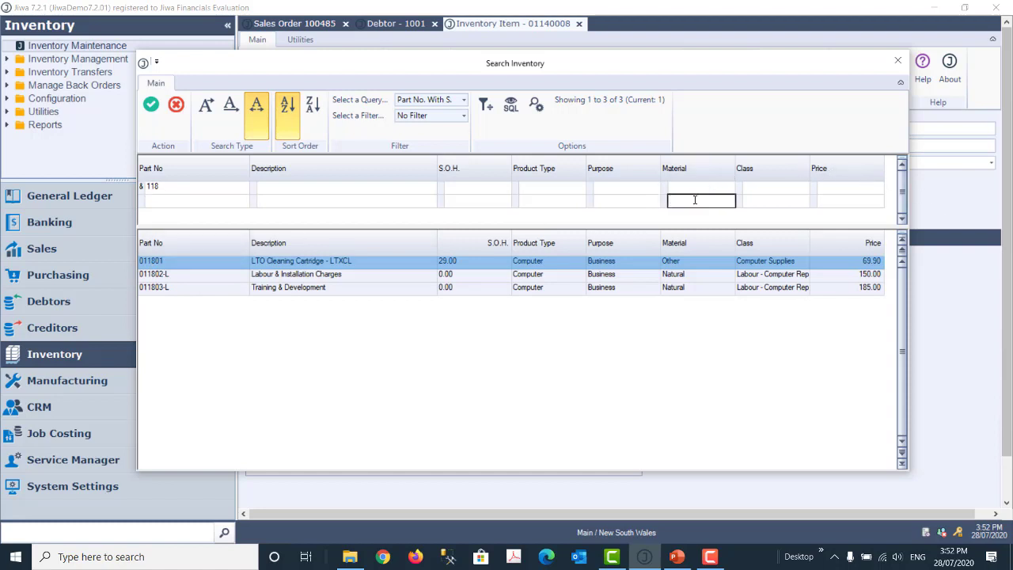
pyautogui.write('other')
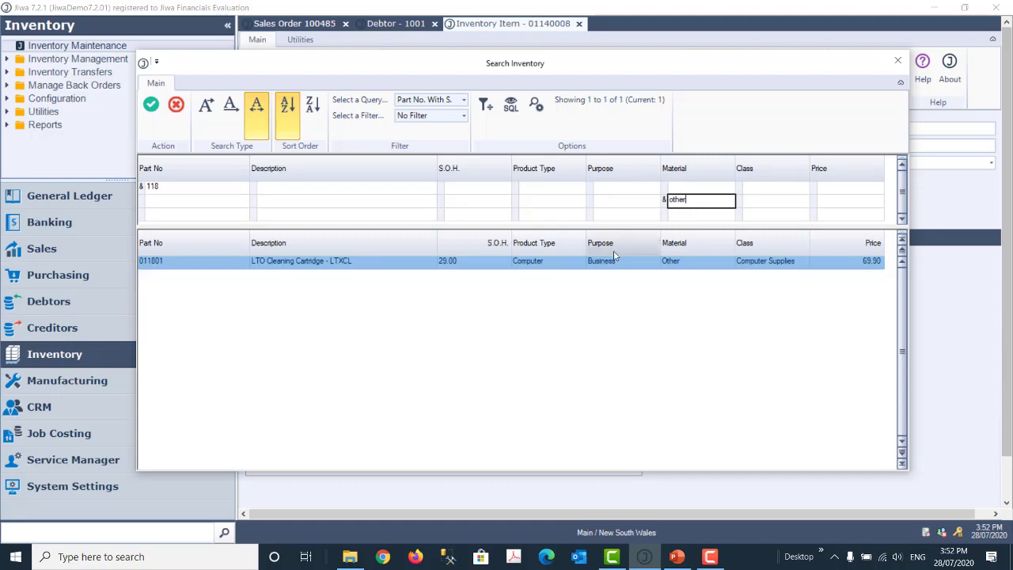
pyautogui.click(151, 105)
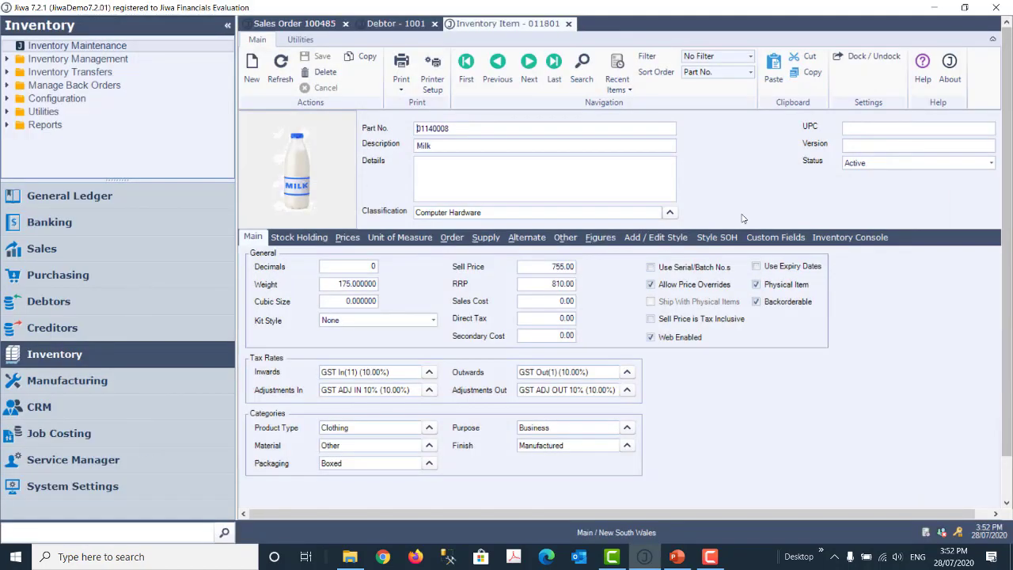